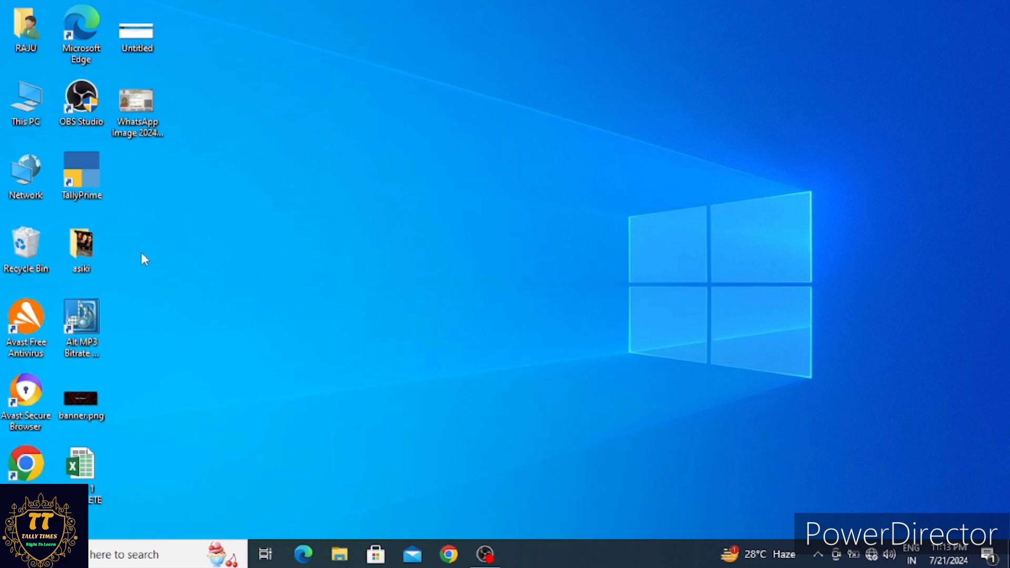
Launch TallyPrime from the desktop and continue in Educational Mode to reach the Gateway of Tally
double_click(88, 171)
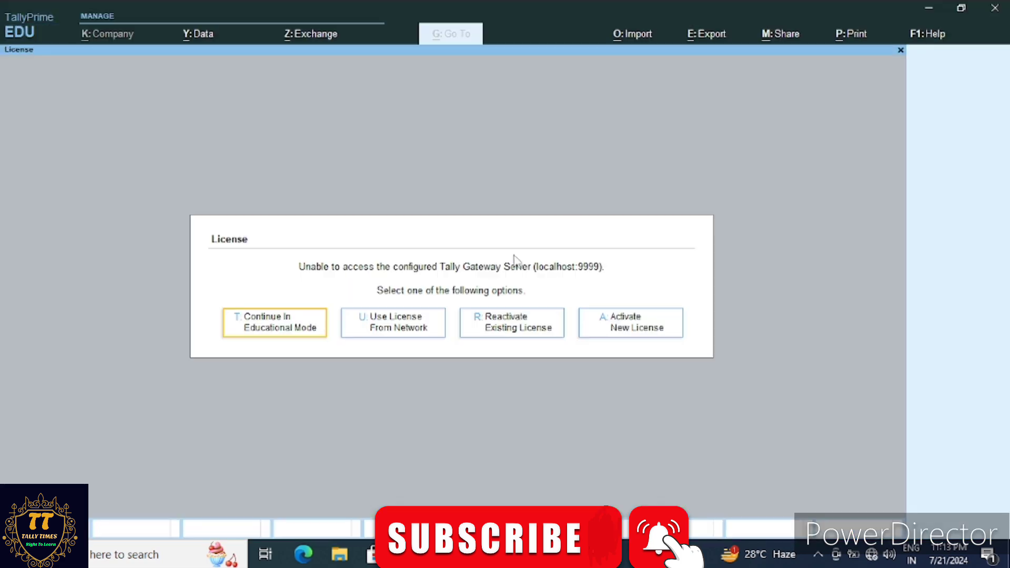
click(929, 11)
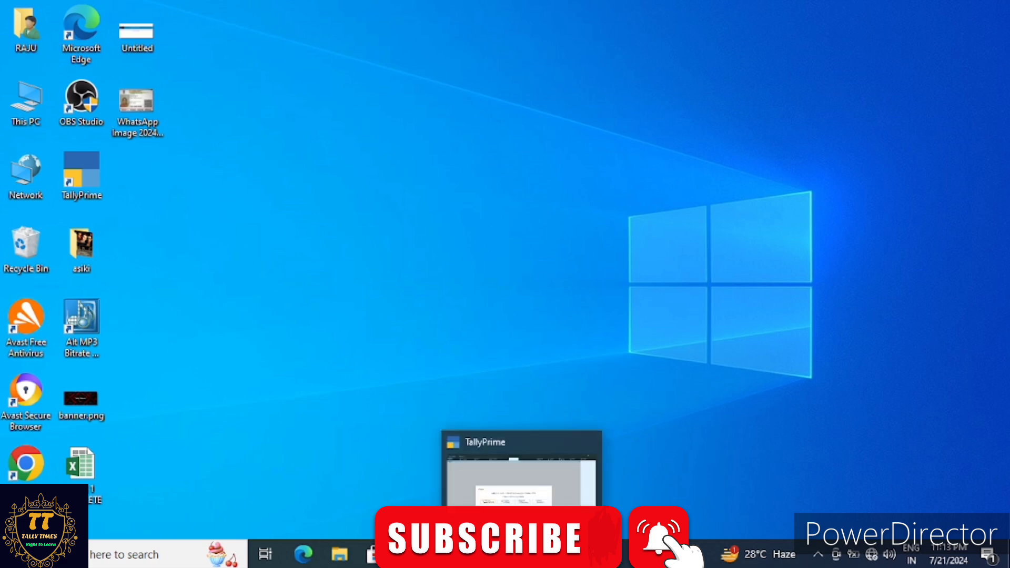
click(523, 555)
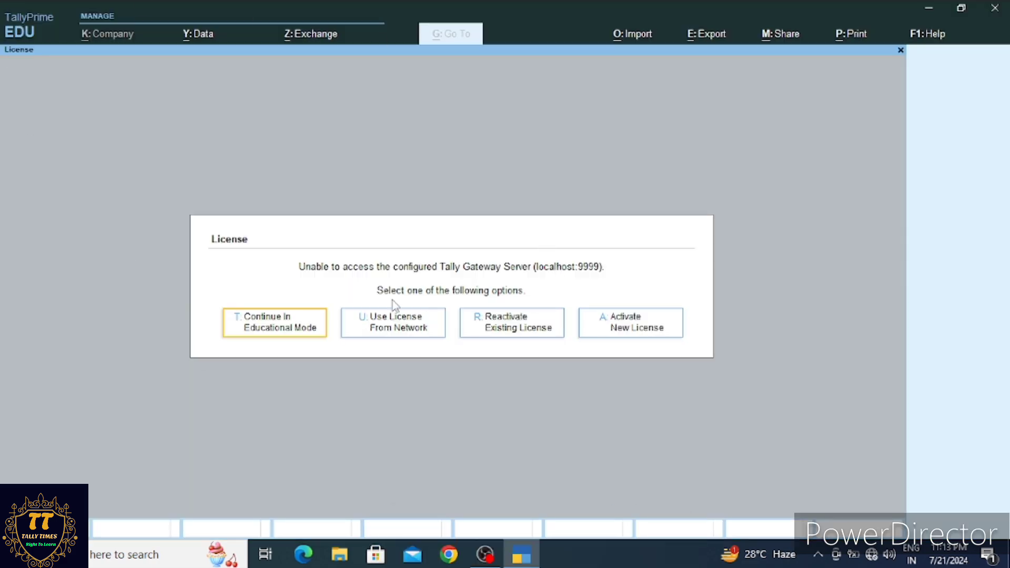
click(287, 332)
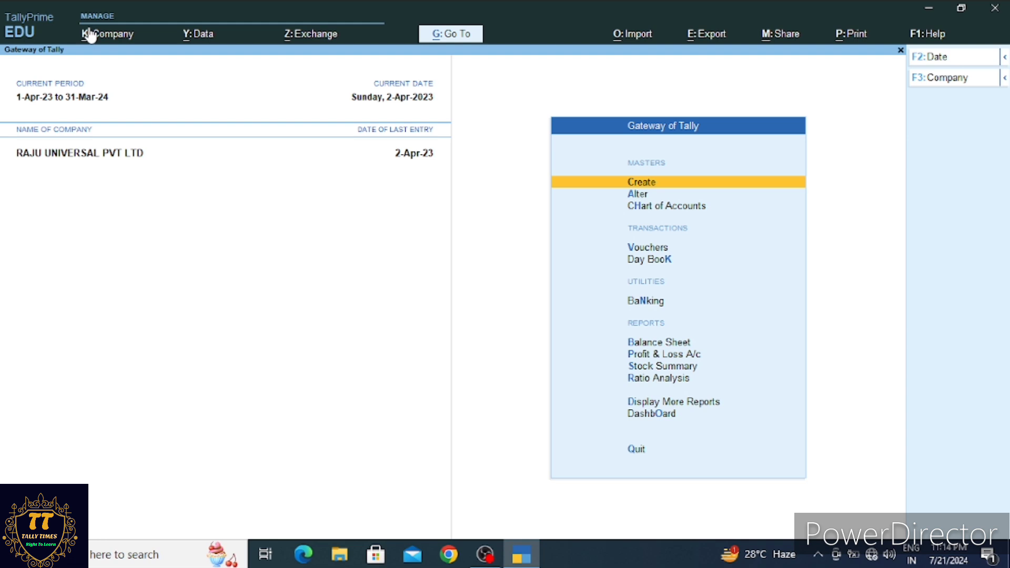
key(alt)
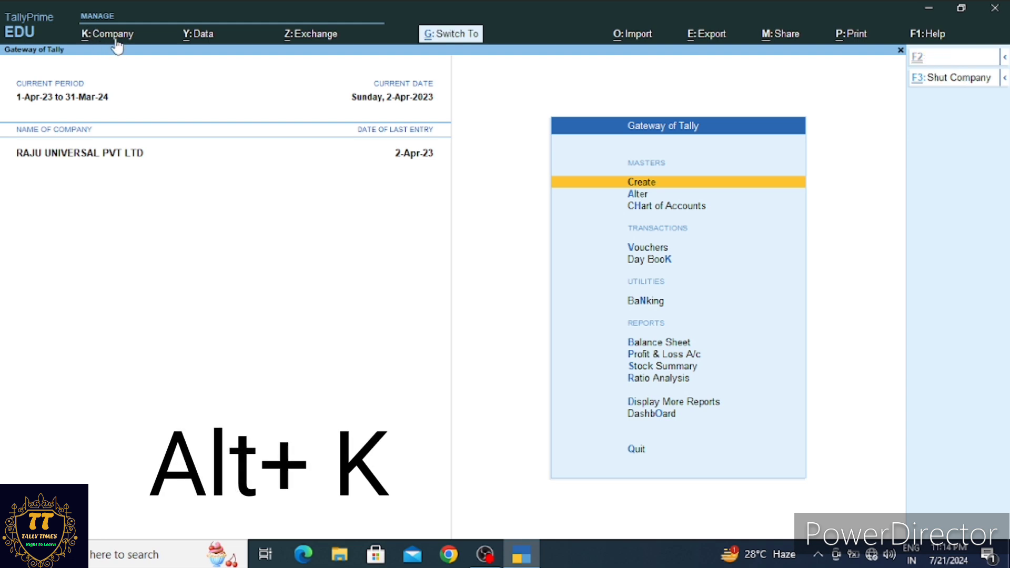
Choose Create from the Alt+K Company menu to get a blank Company Creation form
key(alt+k)
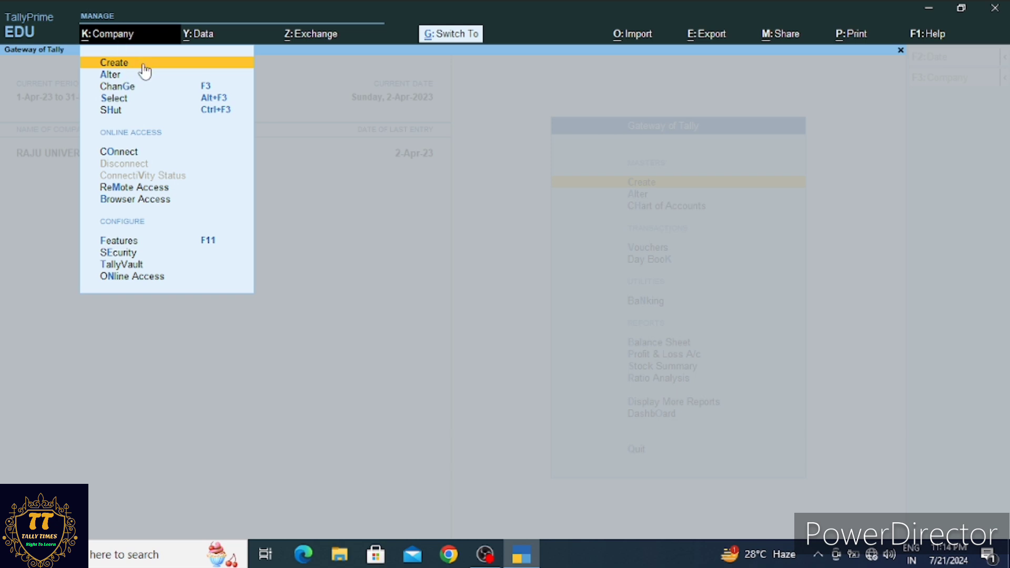
click(117, 64)
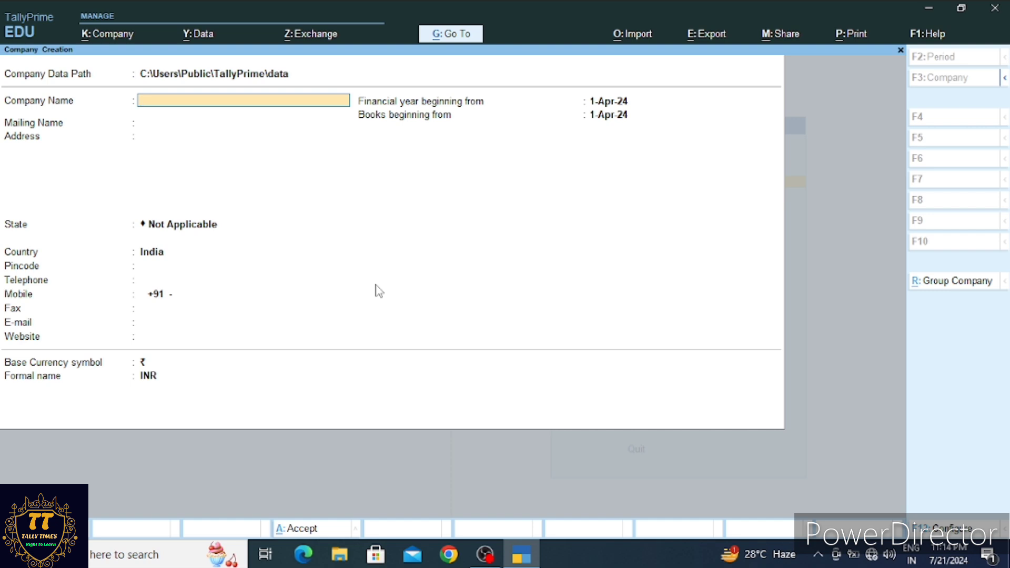
Enter TALLY TIMES as company and mailing name, with address KOLKATA
text(TALLY TIMES)
key(Return)
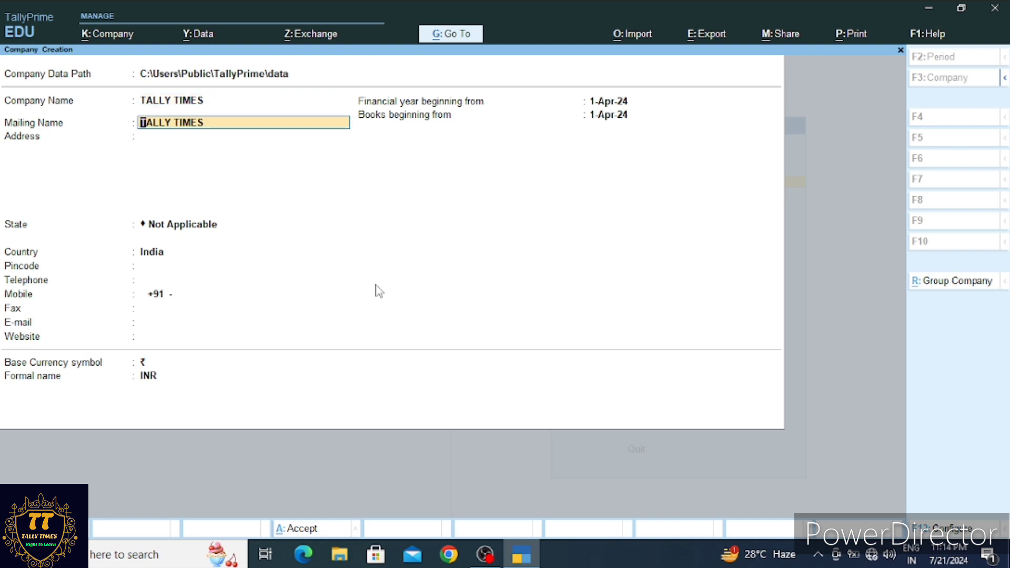
key(Return)
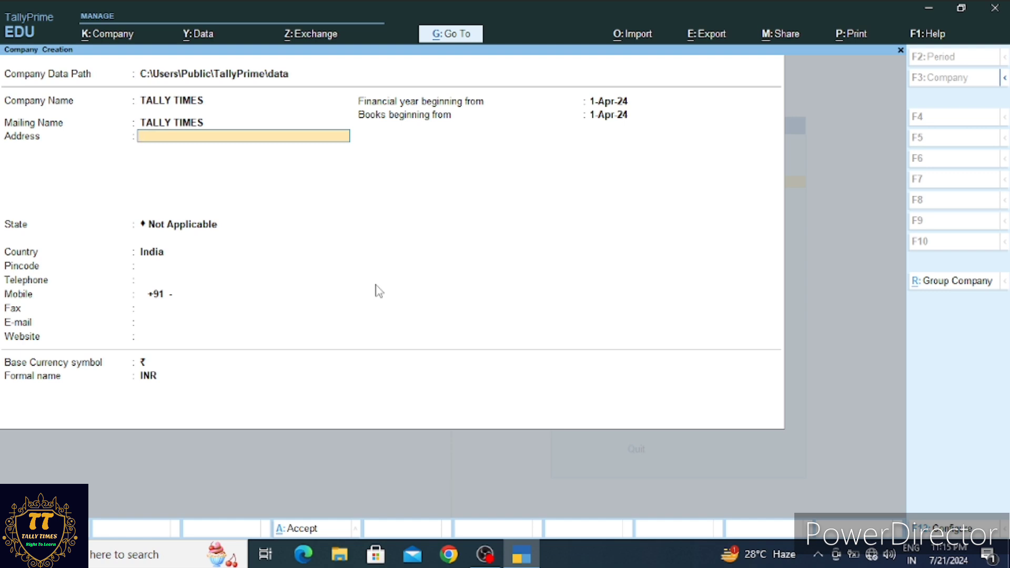
text(KOLKATA)
key(Return)
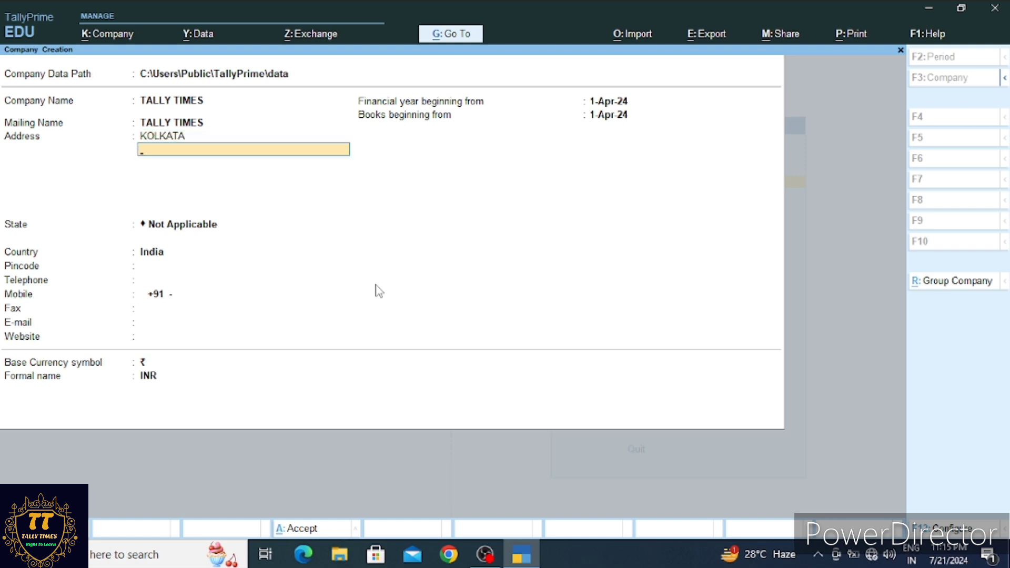
key(Return)
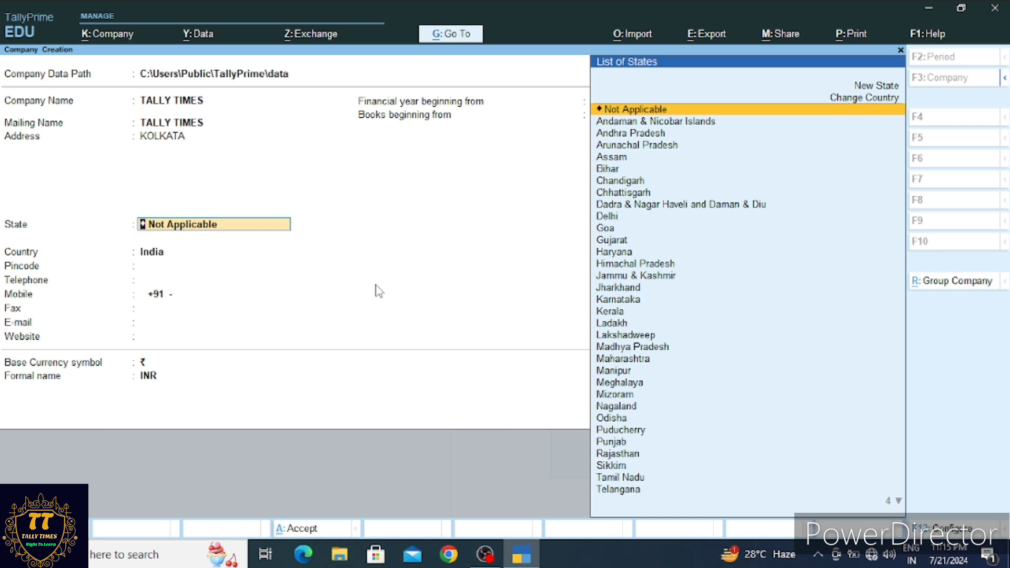
Set state to West Bengal, pincode to 700001, and enter the company's mobile number
text(W)
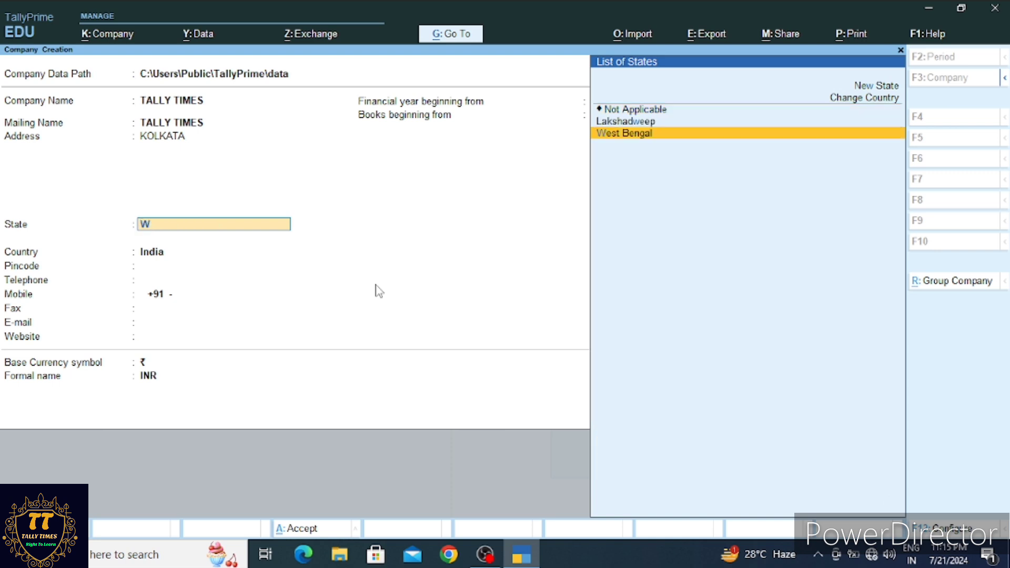
key(Return)
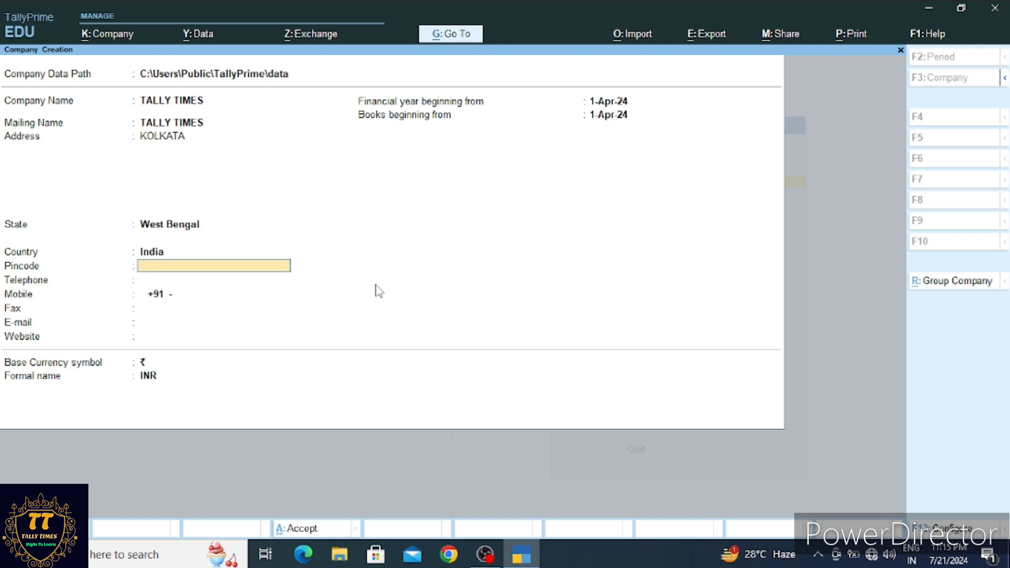
text(700001)
key(Return)
key(Return)
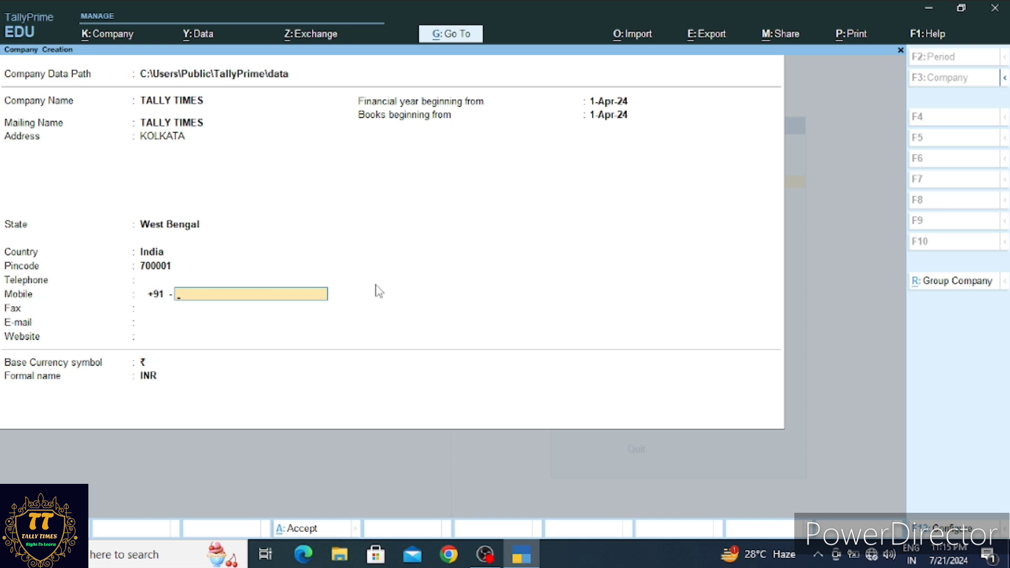
text(31178212)
key(Return)
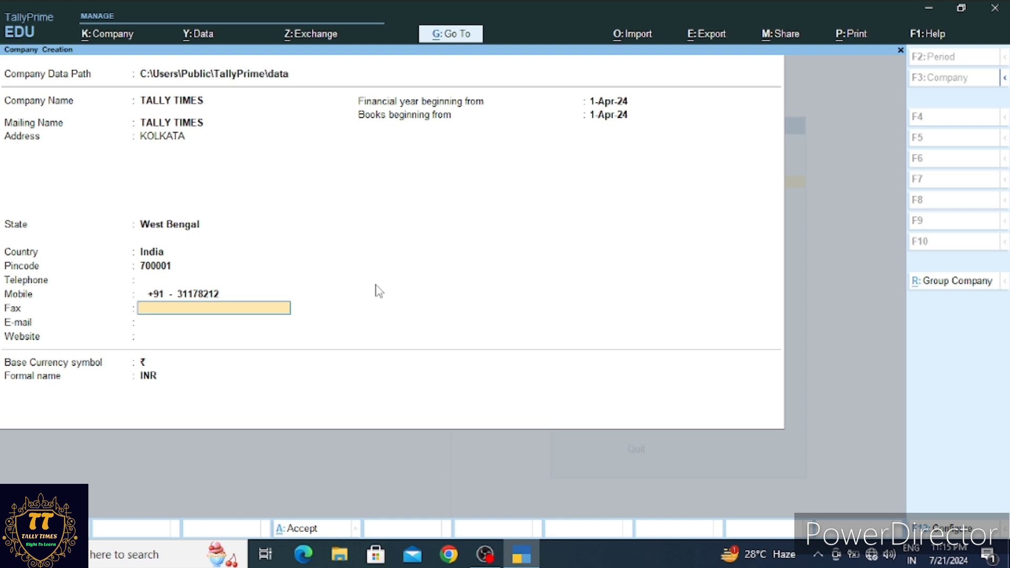
Leave fax and e-mail blank and keep 1-Apr-24 as financial year and books start
key(Return)
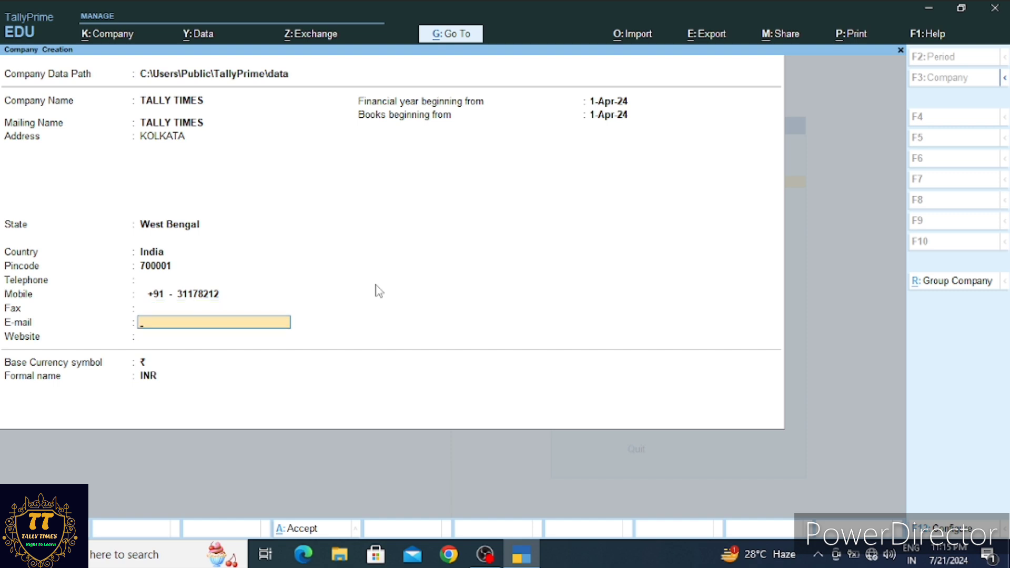
key(Return)
key(Return)
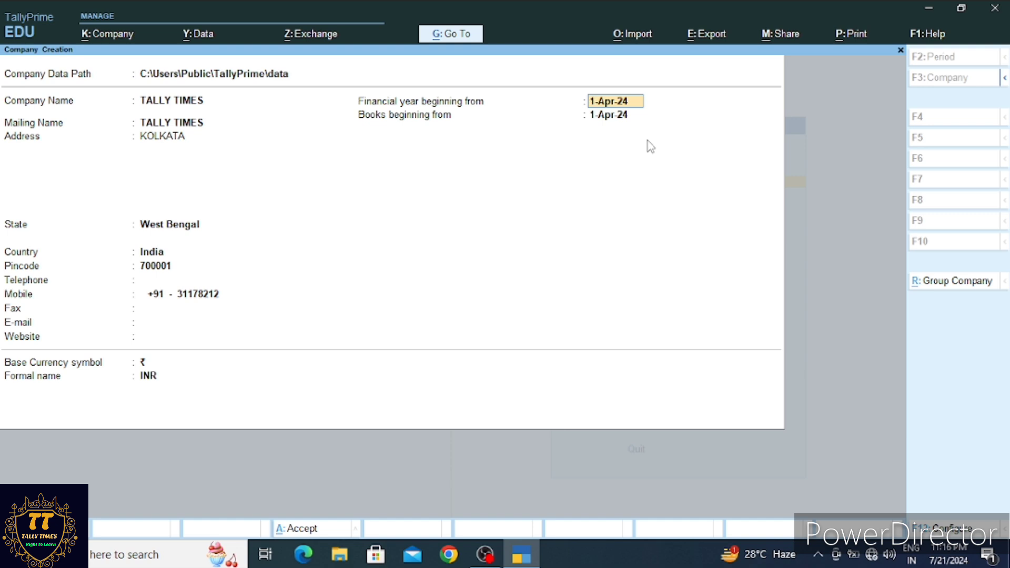
key(Return)
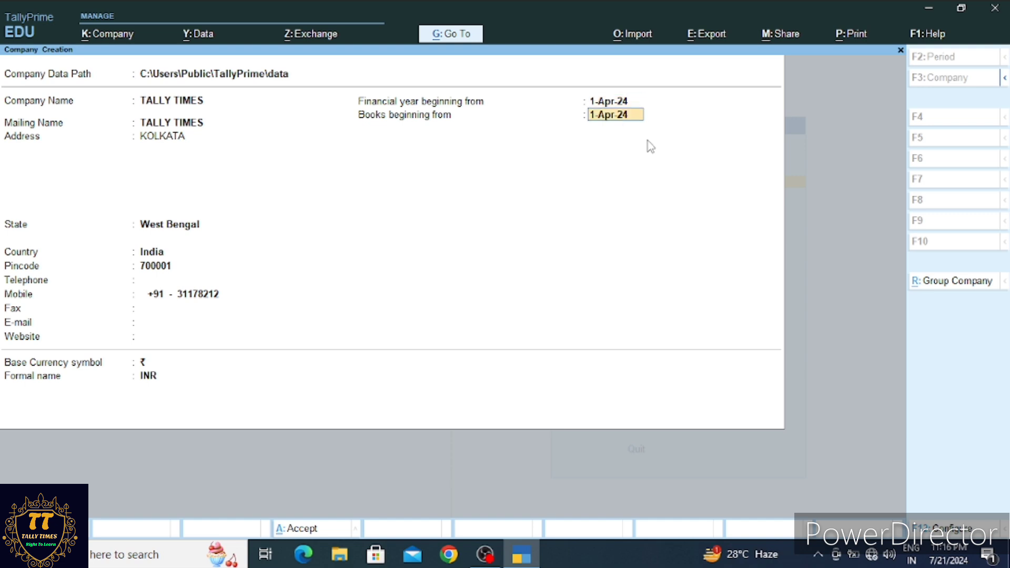
key(Return)
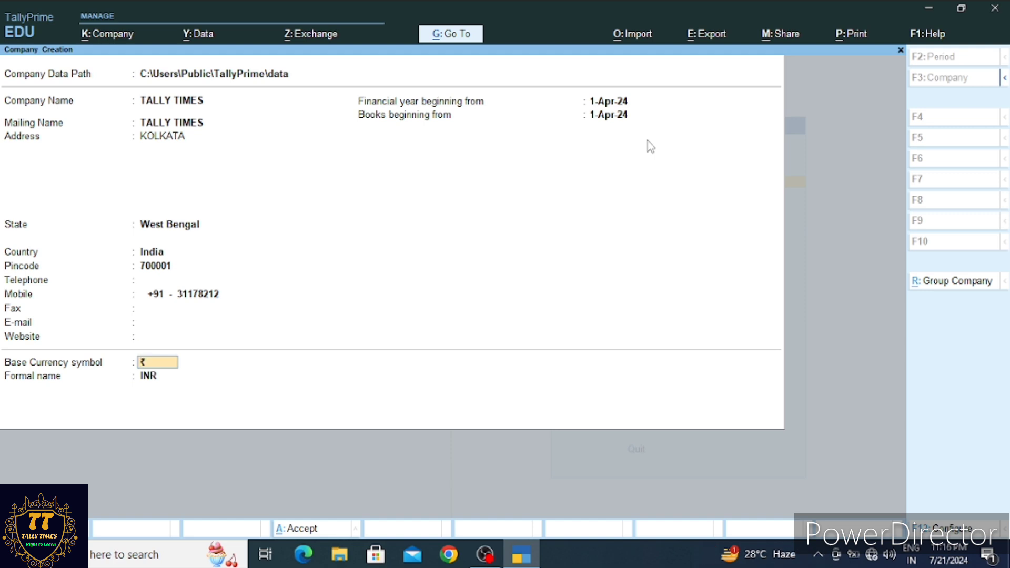
Keep ₹ as the base currency symbol and INR as its formal name
key(Return)
key(Return)
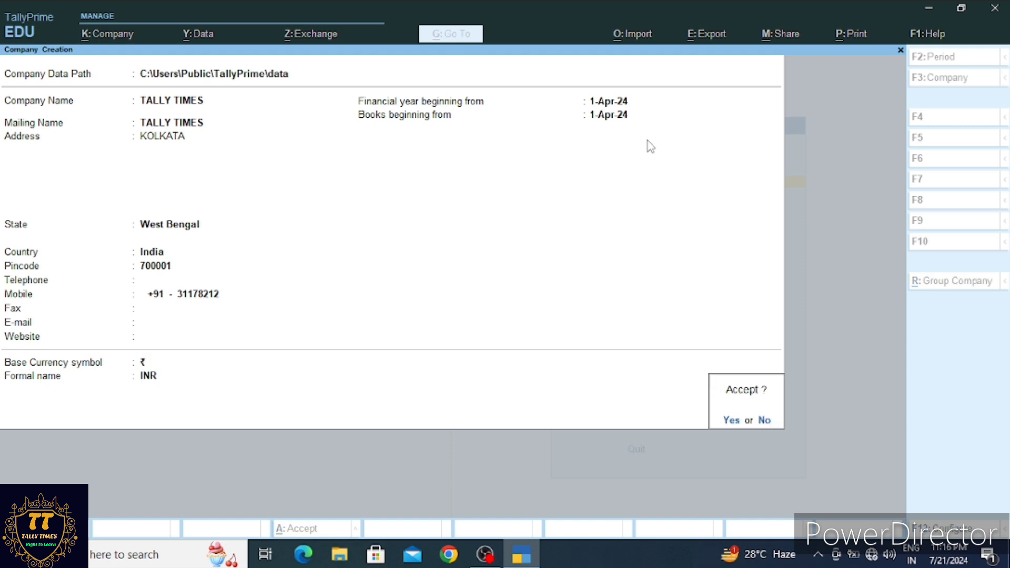
key(Return)
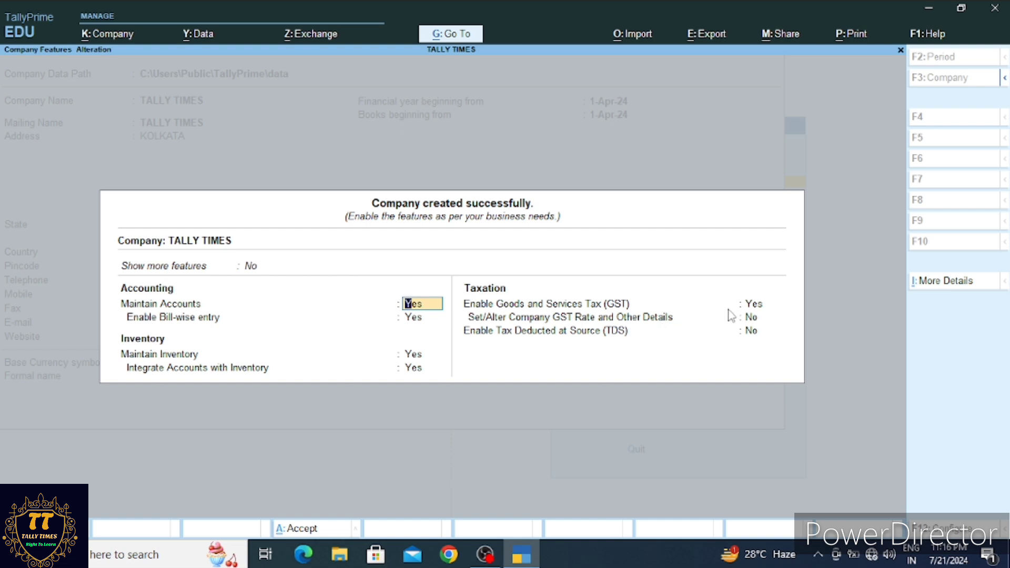
Set GST to No, leave TDS off, and accept the TALLY TIMES features
click(763, 308)
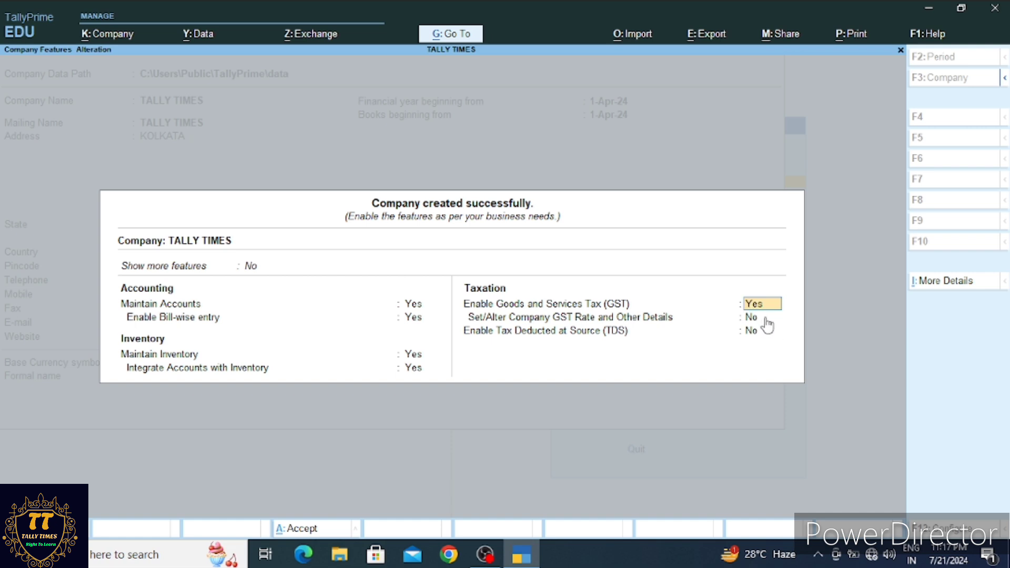
text(N)
key(Return)
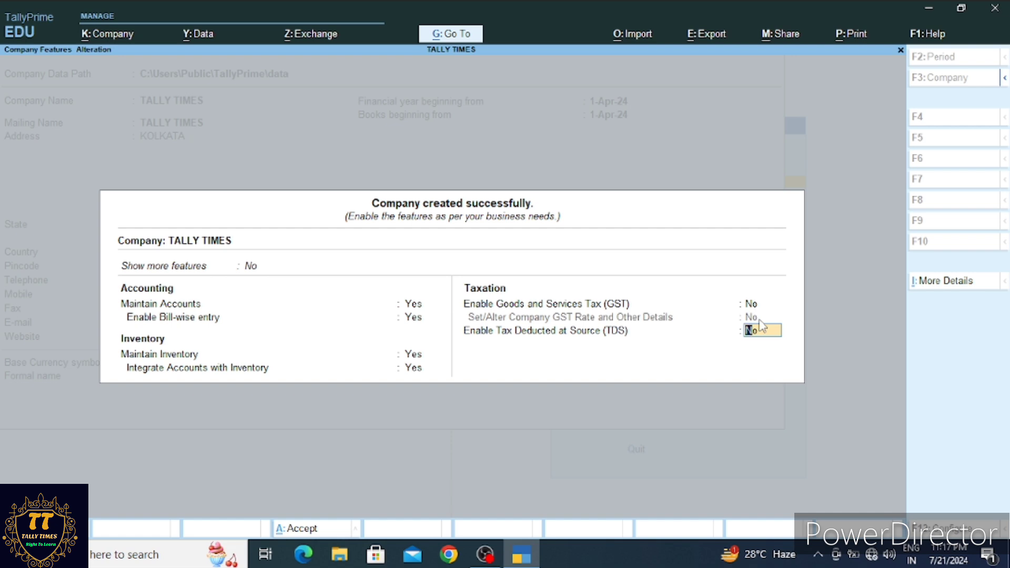
key(Return)
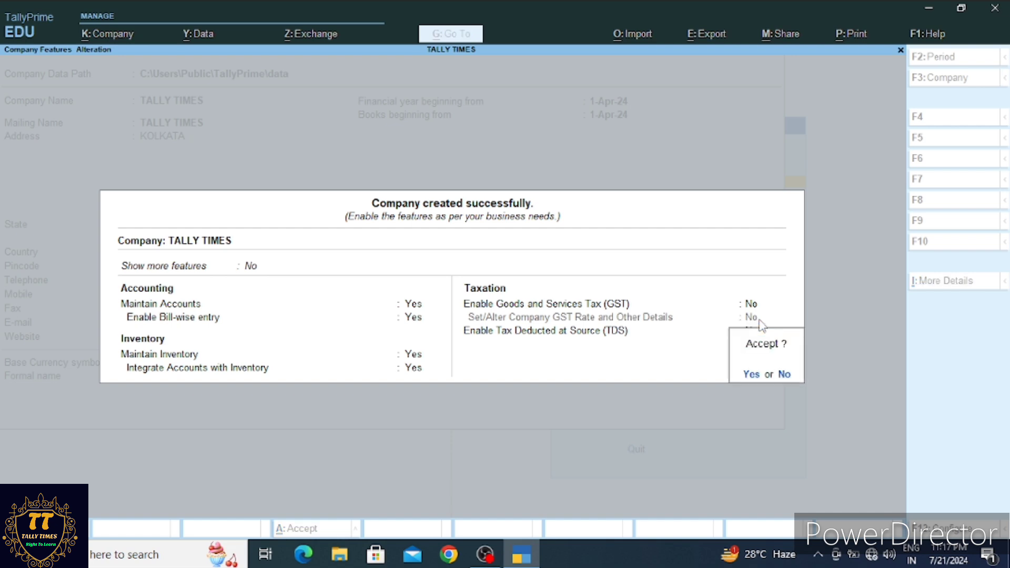
key(Return)
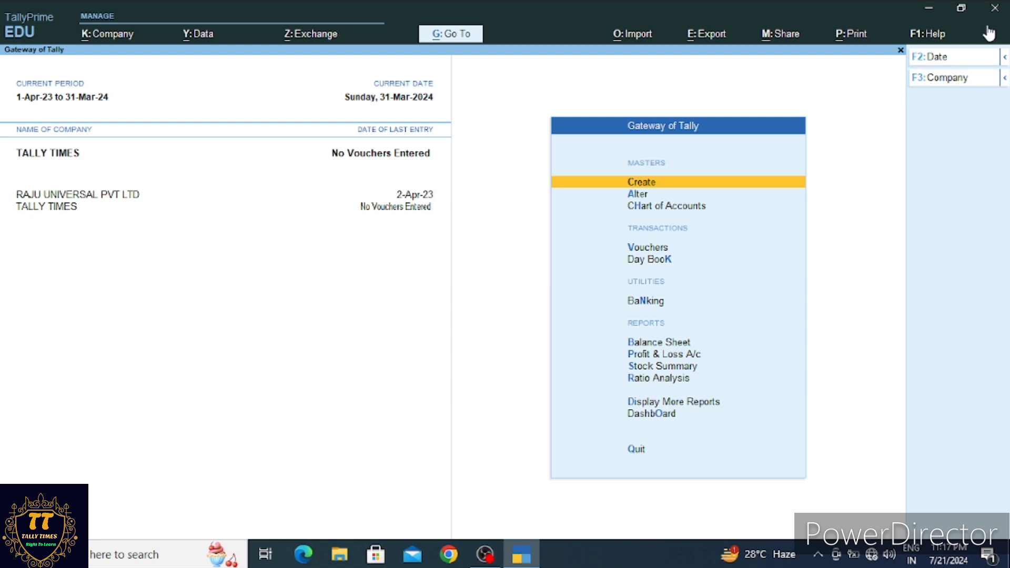
Close the TallyPrime window and confirm the Quit prompt
click(996, 9)
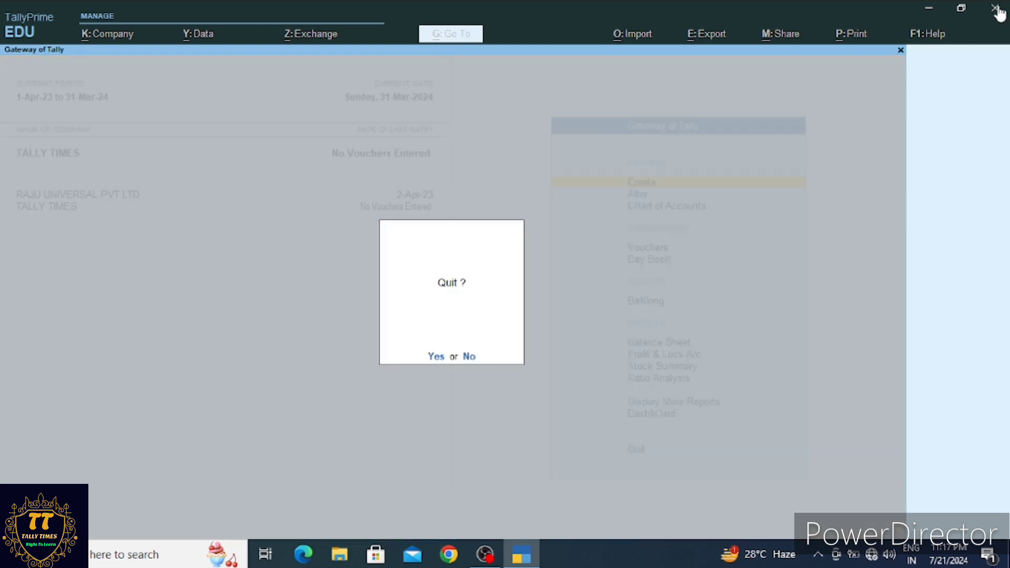
key(Return)
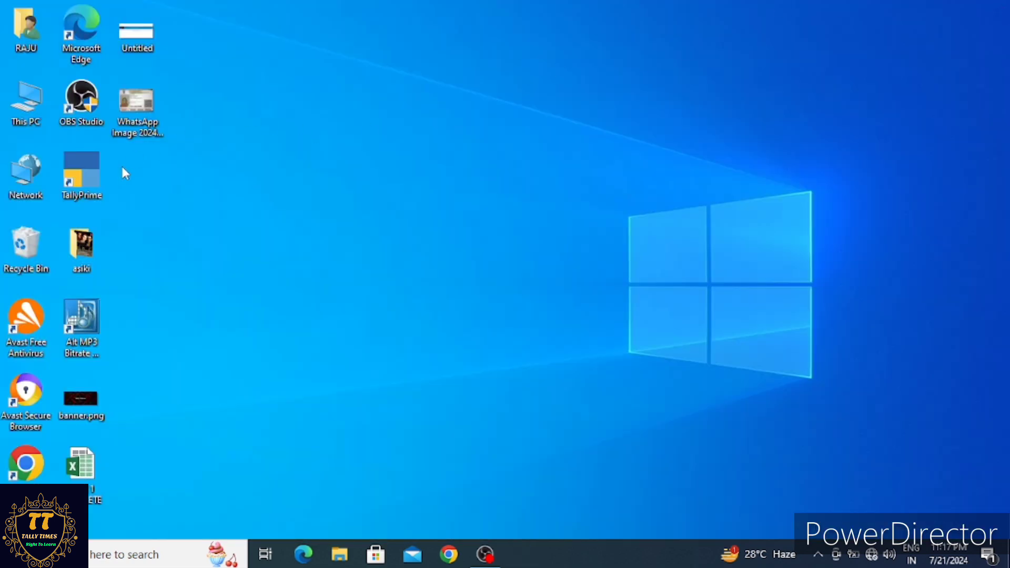
Relaunch TallyPrime from its desktop shortcut
double_click(97, 182)
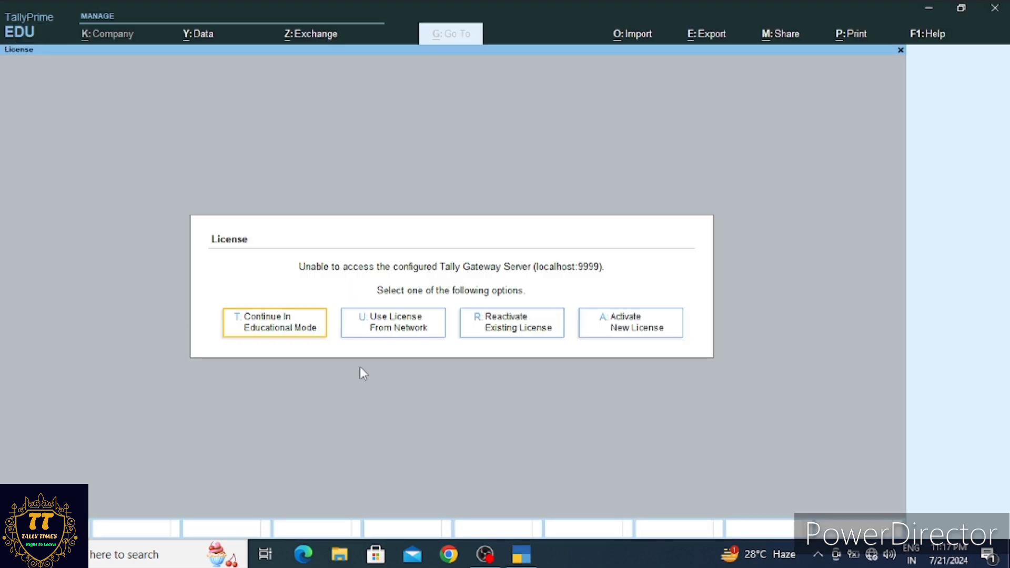
Continue in Educational Mode and load TALLY TIMES via the Company menu's Select option
key(Return)
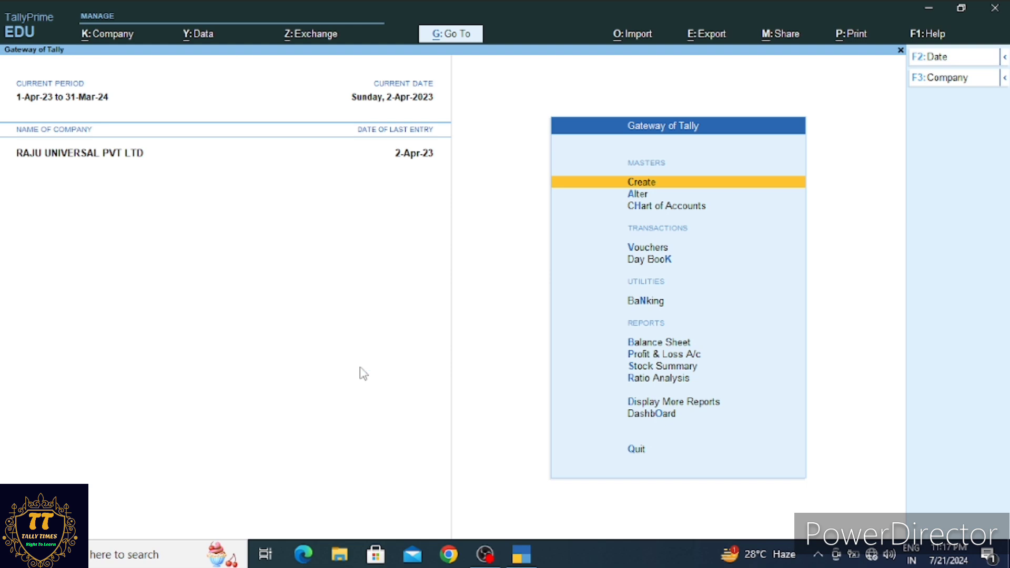
key(alt)
key(alt+k)
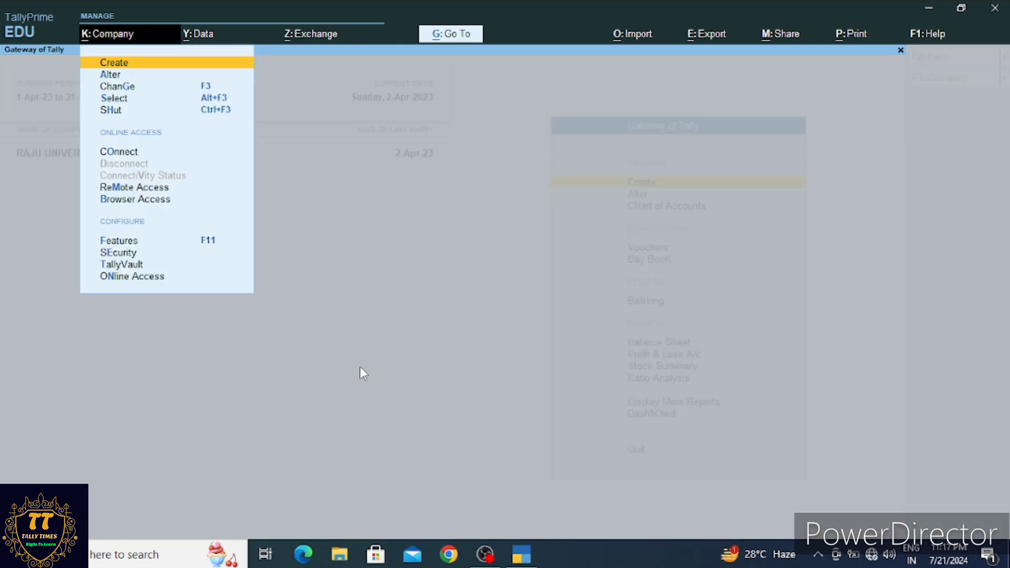
key(F1)
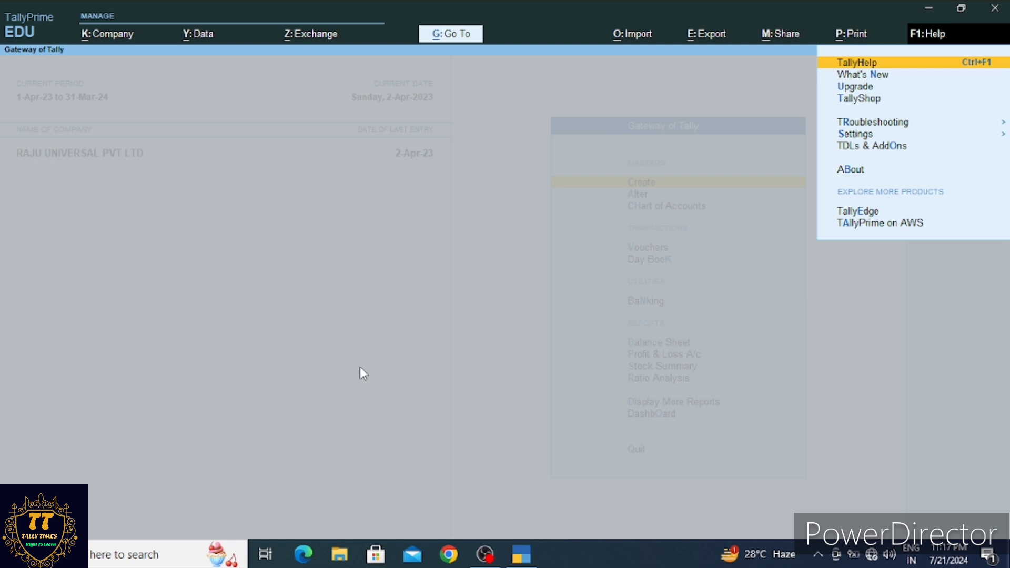
key(Left)
key(Left)
key(Left)
key(Left)
key(Left)
key(Left)
key(Left)
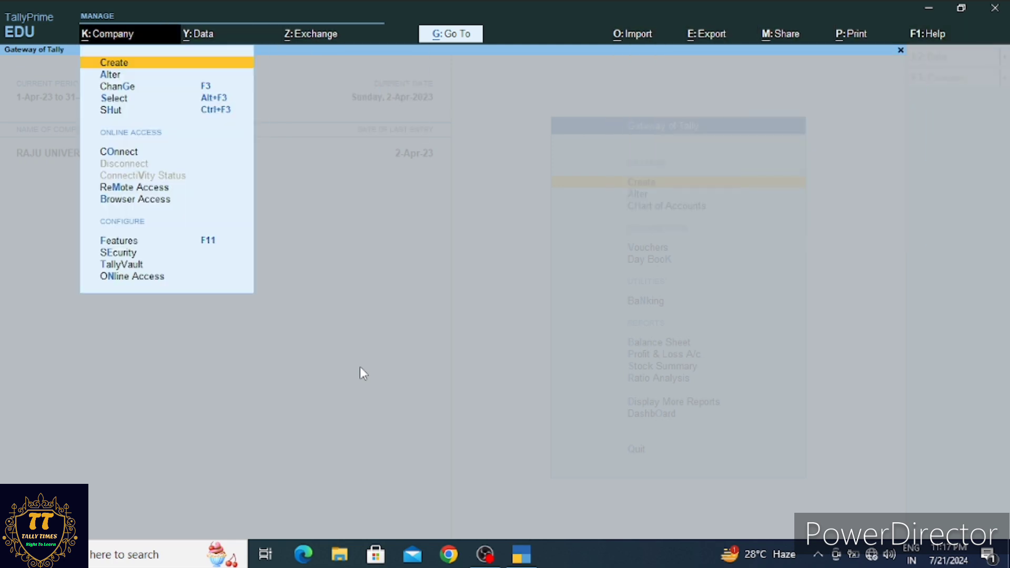
key(Down)
key(Down)
key(Down)
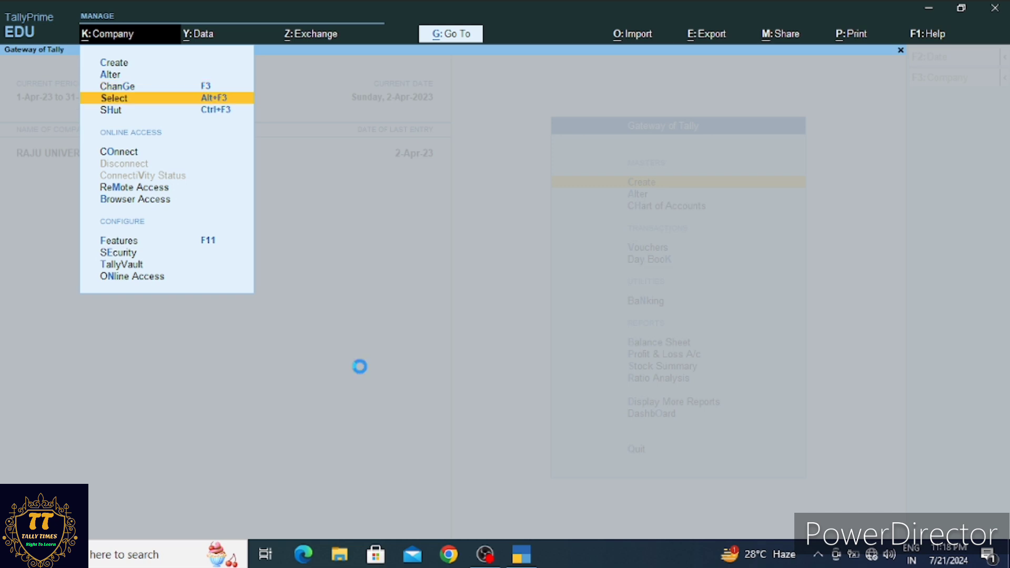
key(Down)
key(Down)
key(Down)
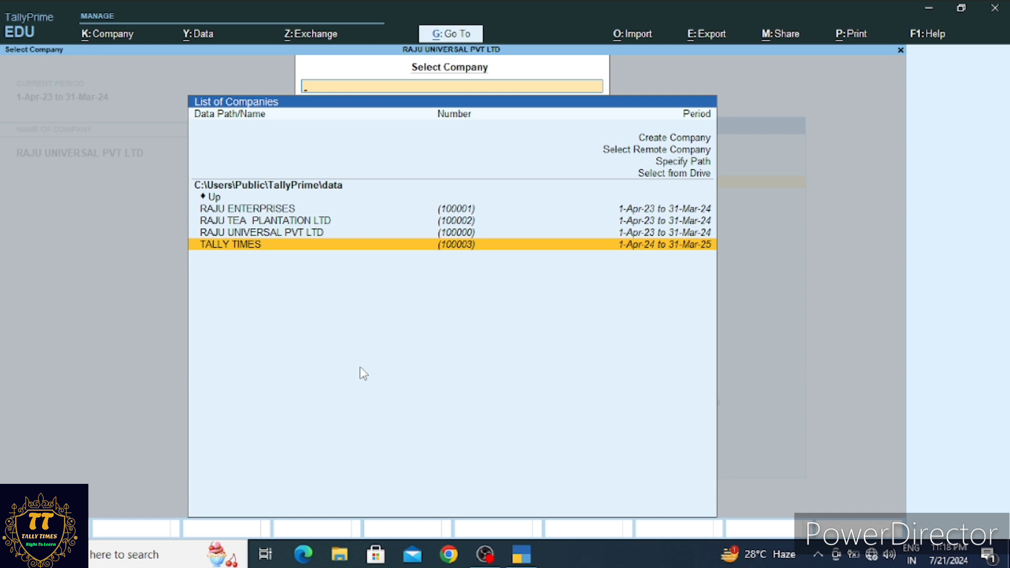
key(Return)
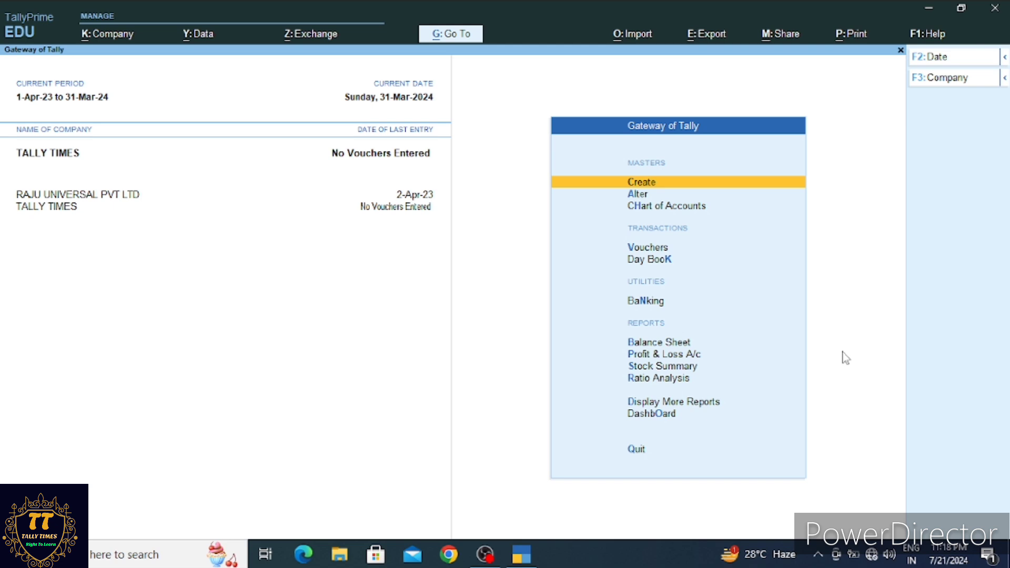
Cancel the accidental Quit prompt and reopen the Company menu with Alt+K
key(alt)
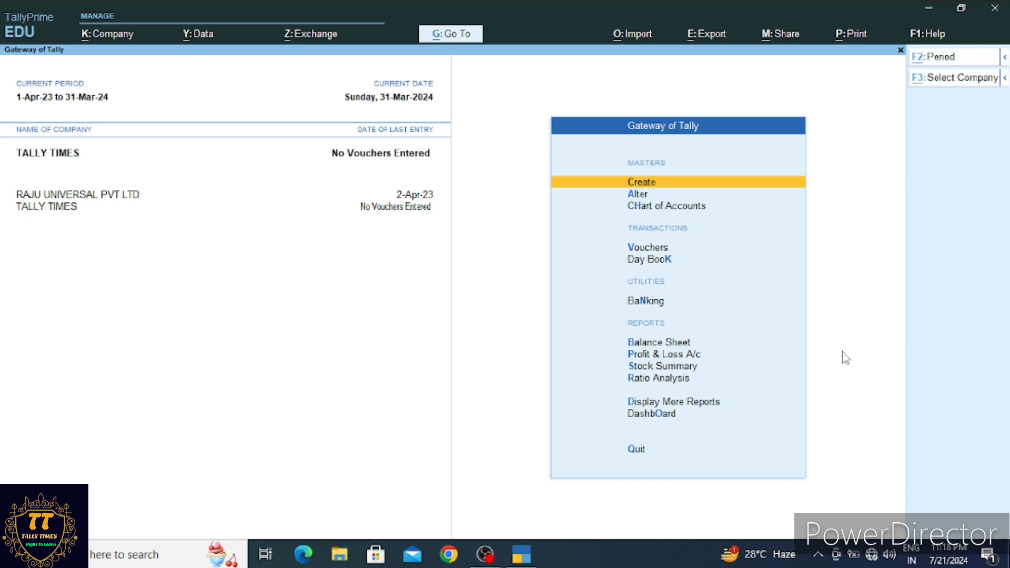
key(alt+k)
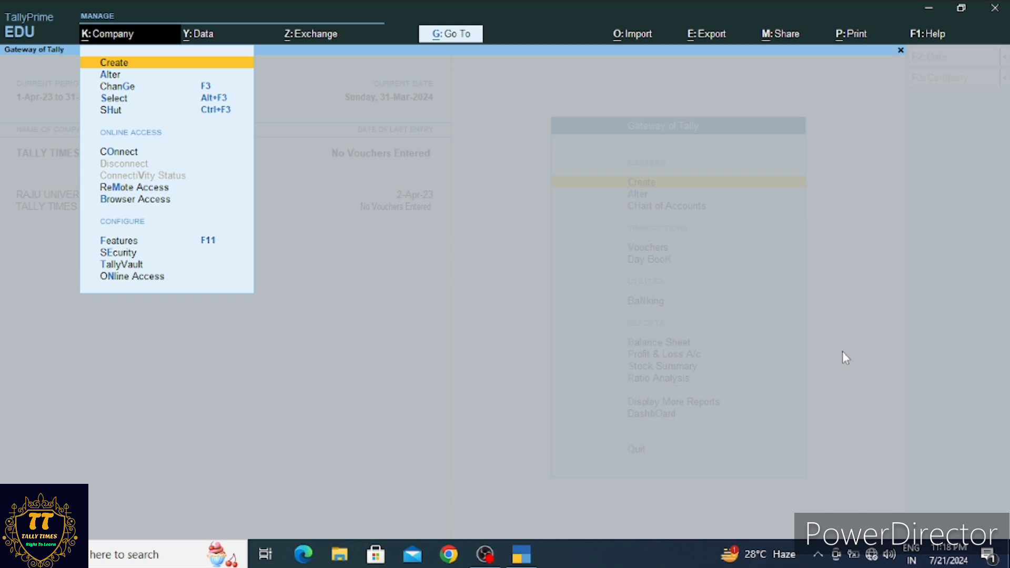
key(Escape)
key(Escape)
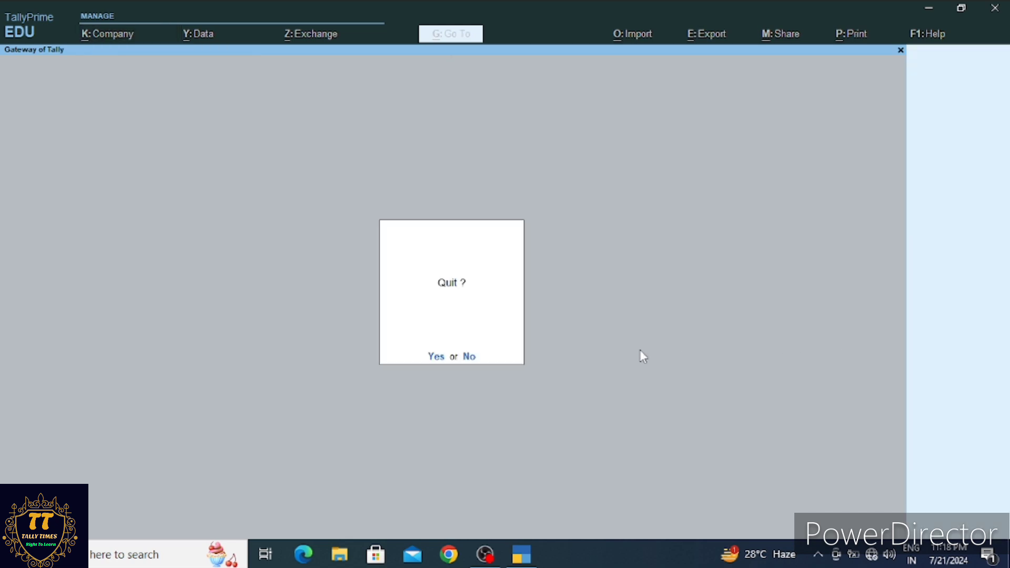
key(Escape)
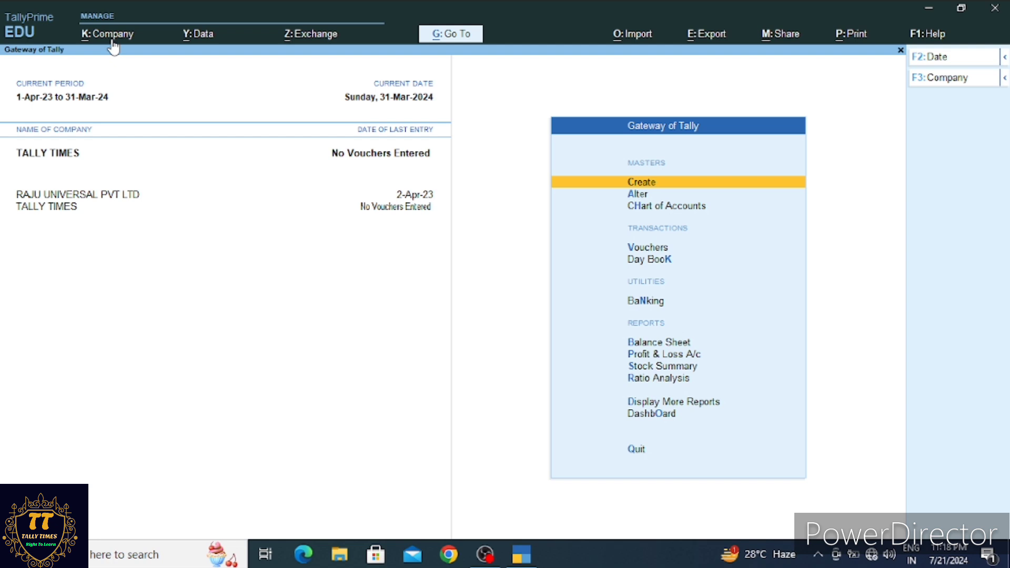
key(alt)
key(alt+k)
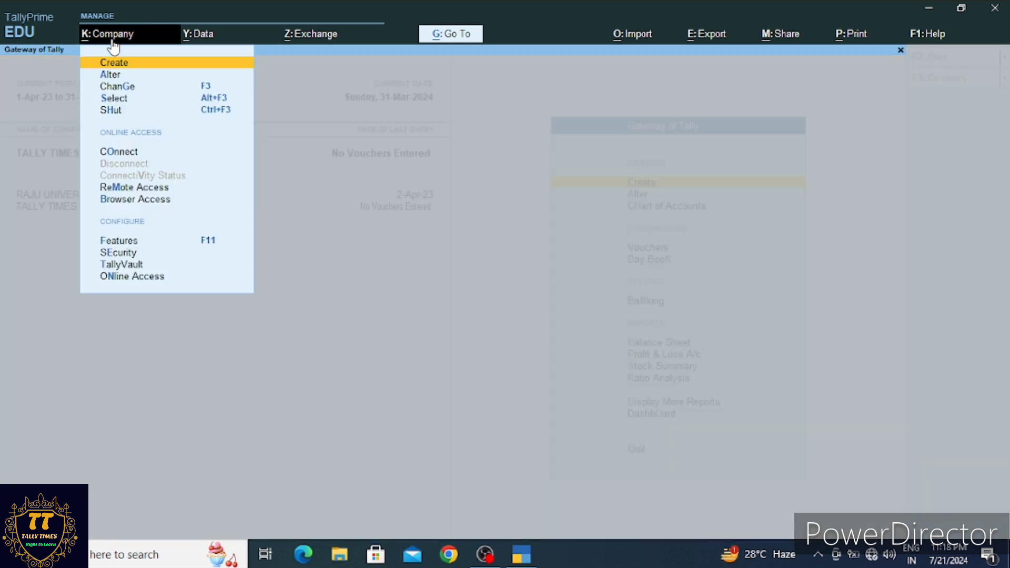
Alter TALLY TIMES, keeping West Bengal as the state, enter the company e-mail address and accept
click(120, 76)
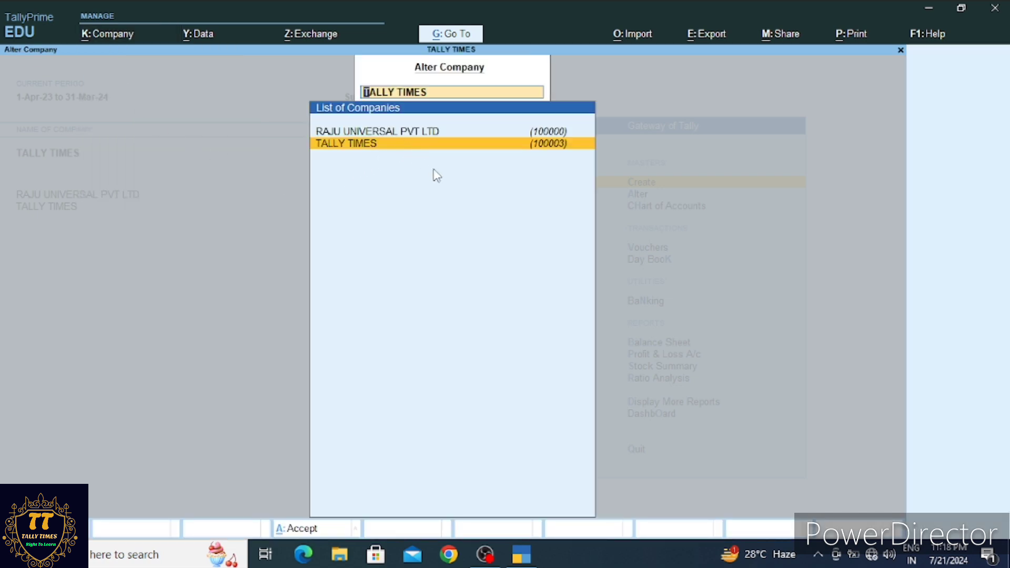
click(414, 145)
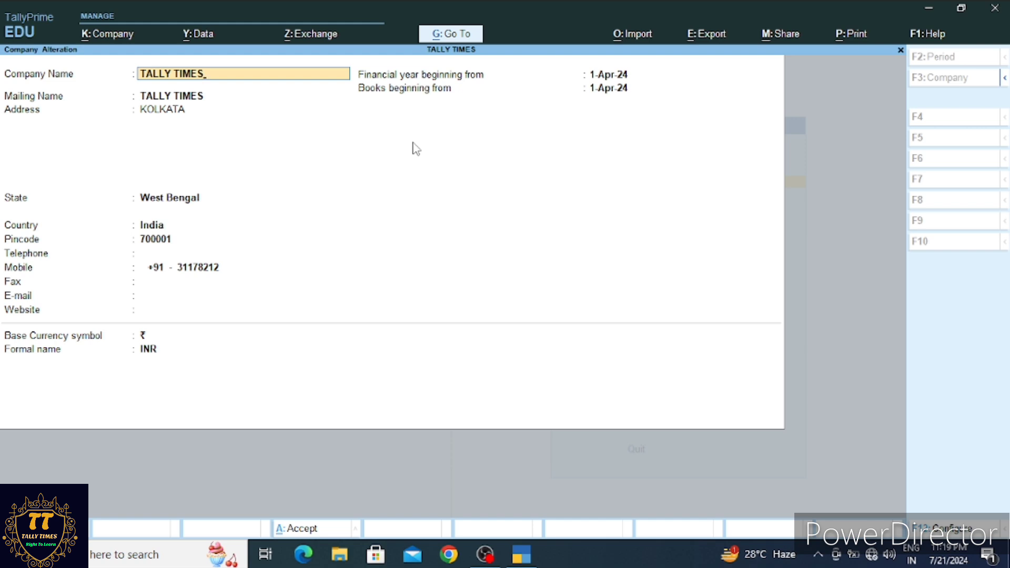
key(Return)
key(Return)
key(Return)
key(Return)
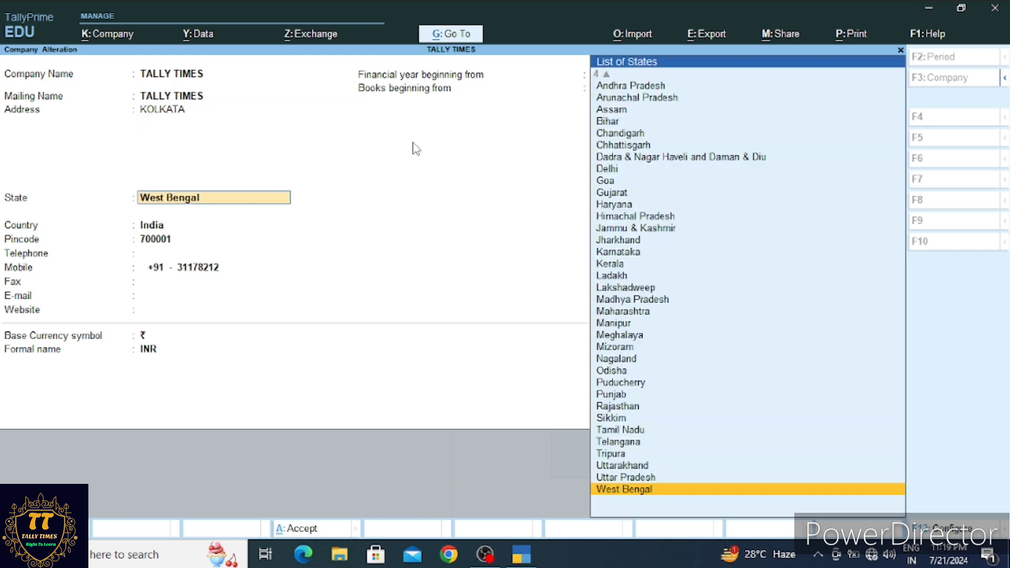
key(Return)
key(Return)
key(Return)
key(Return)
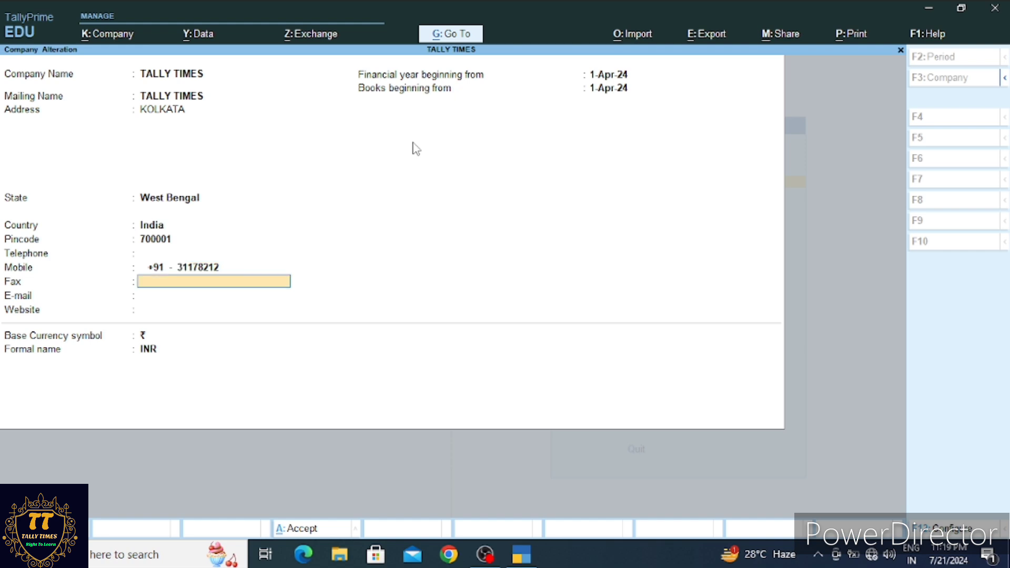
key(Return)
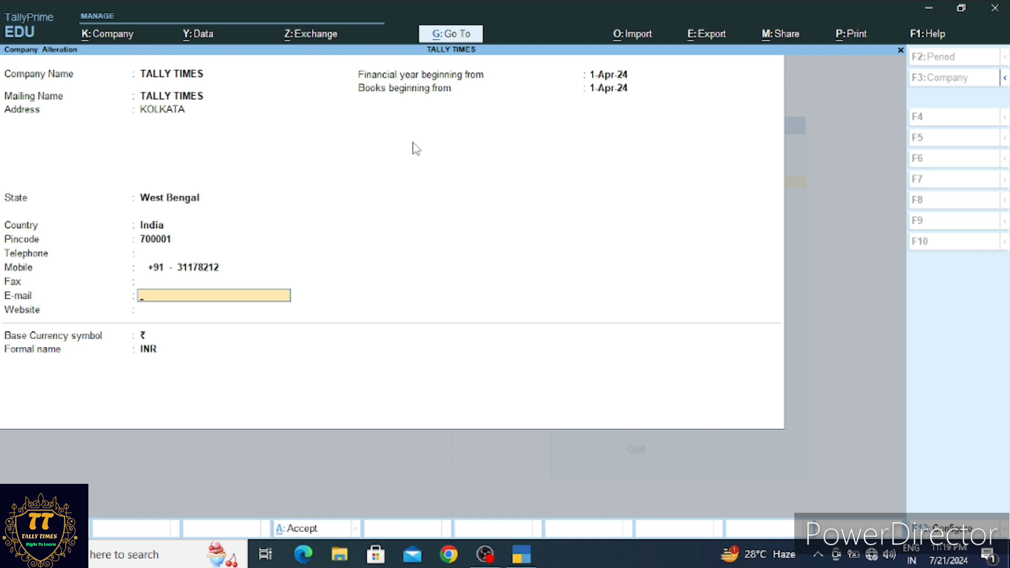
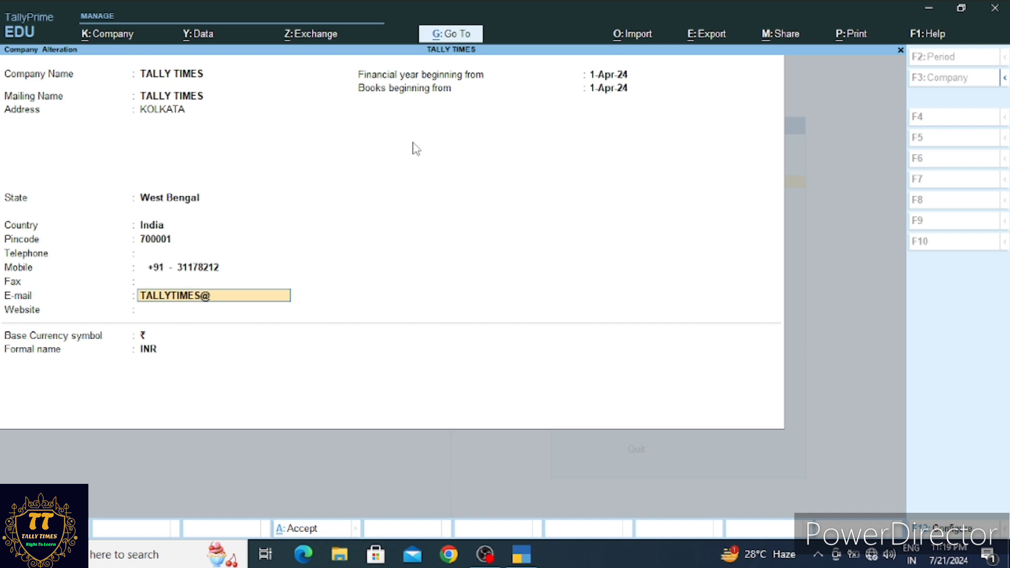
key(Return)
key(Return)
key(Return)
key(Return)
key(Return)
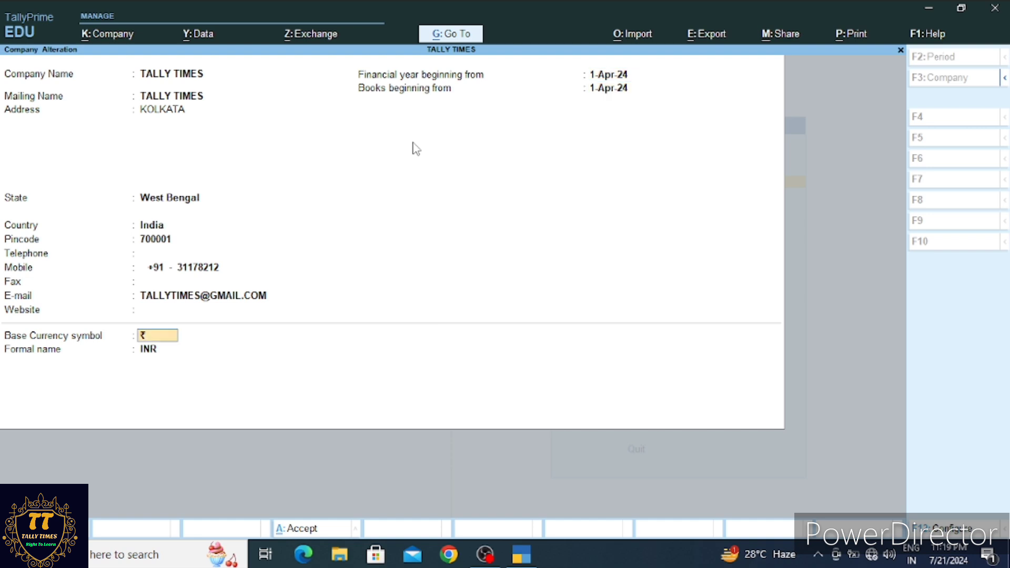
key(Return)
key(Return)
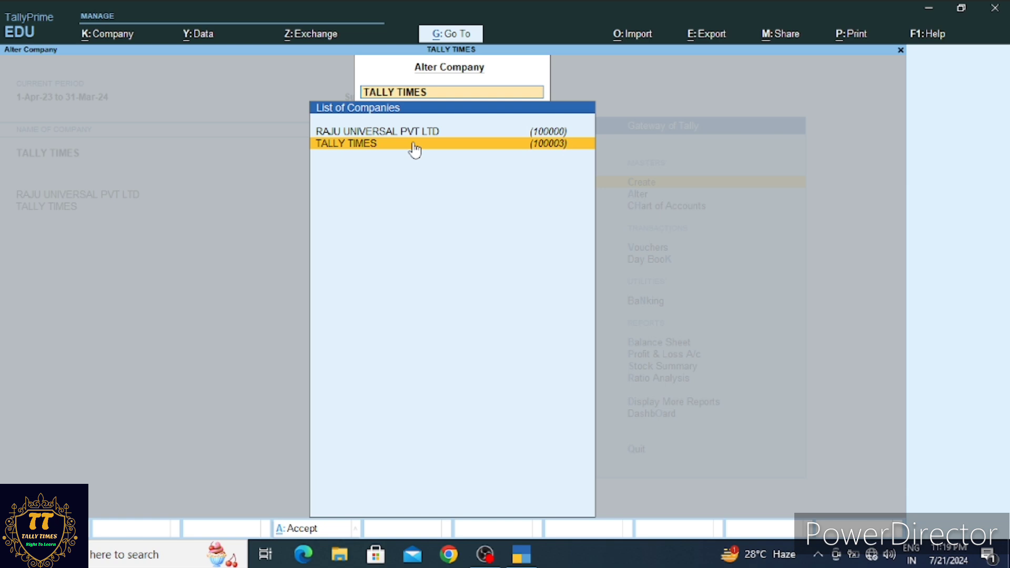
Leave the Alter Company list, returning to the Gateway of Tally with TALLY TIMES loaded
key(Escape)
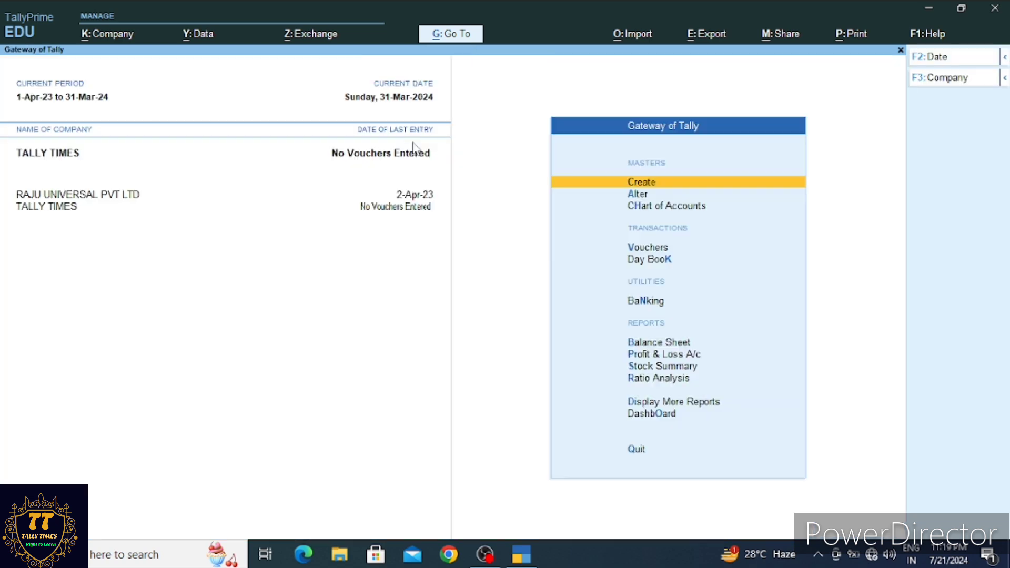